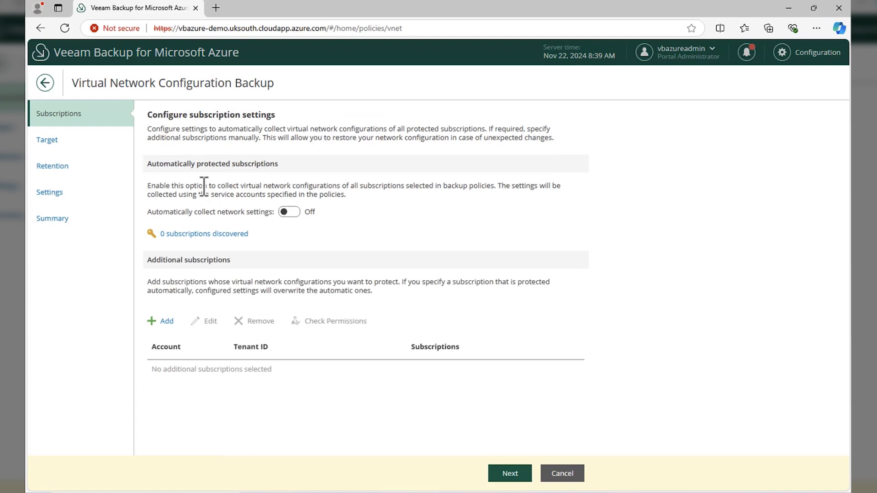
- Turn on automatic collection of network settings, confirm enabling it, and review the discovered subscriptions list
left_click(284, 211)
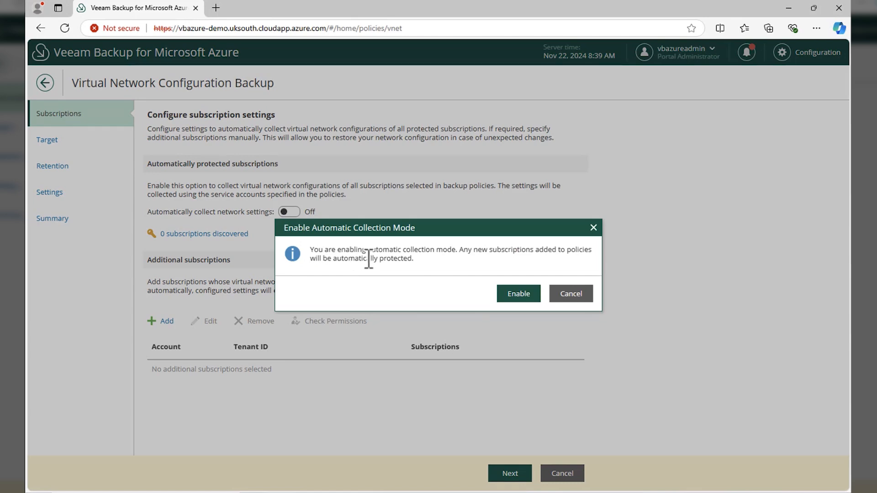
left_click(535, 297)
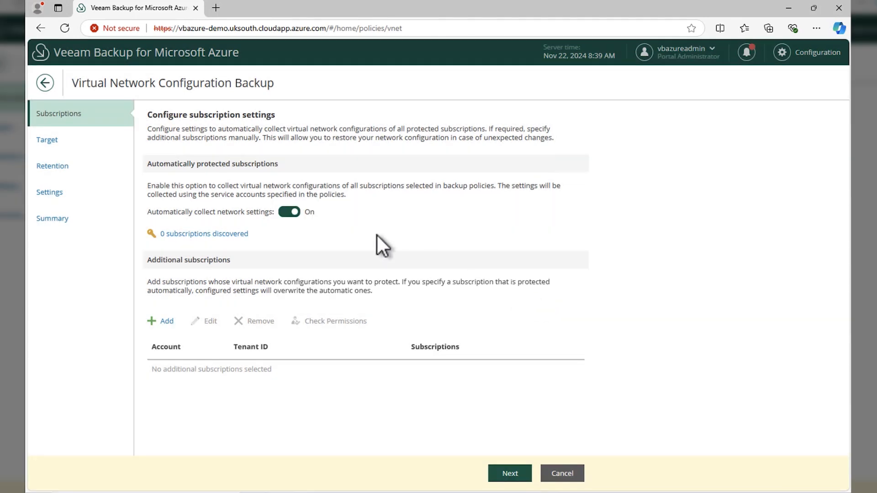
left_click(234, 232)
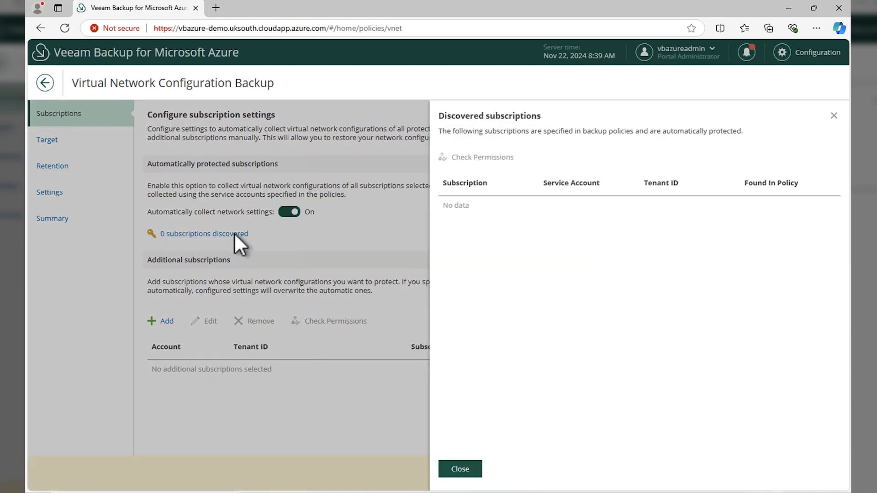
left_click(465, 471)
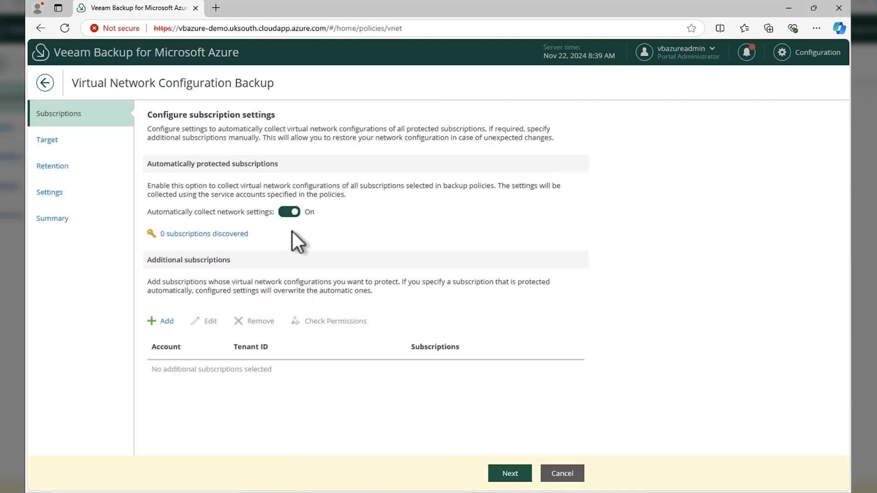
- On the Target page, enable an additional copy stored in the vbazure-demo cool repository
left_click(502, 478)
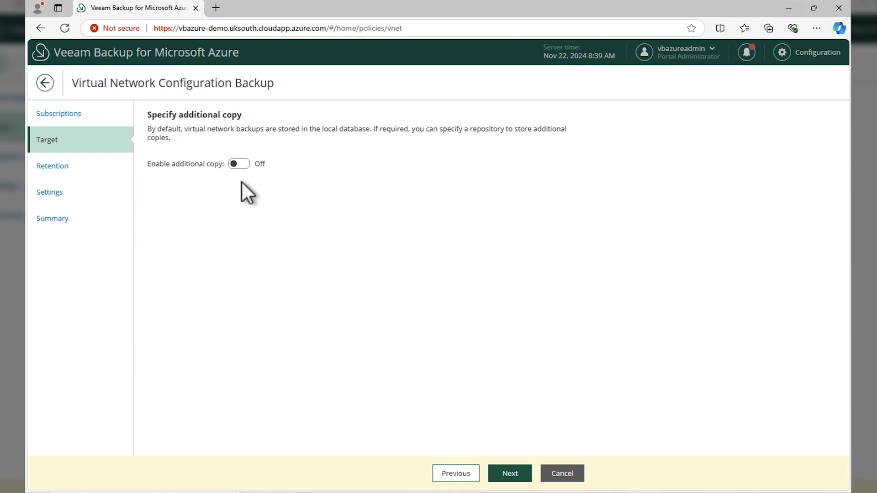
left_click(239, 165)
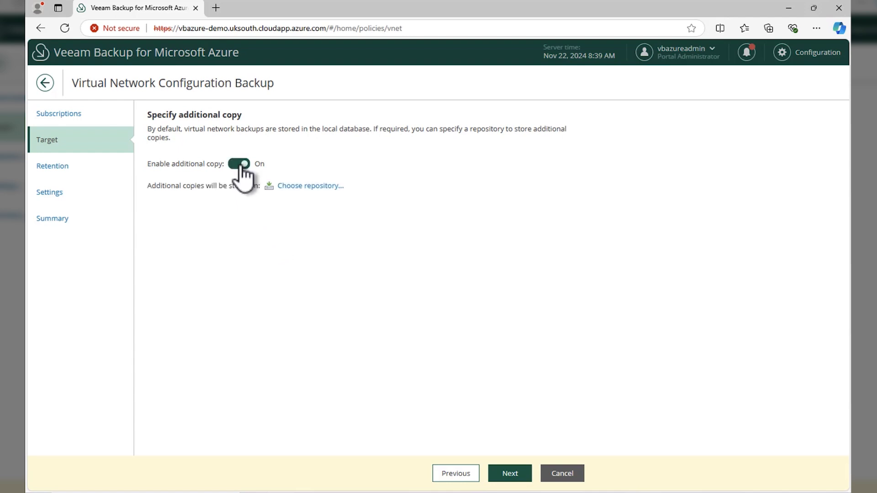
left_click(285, 188)
left_click(475, 207)
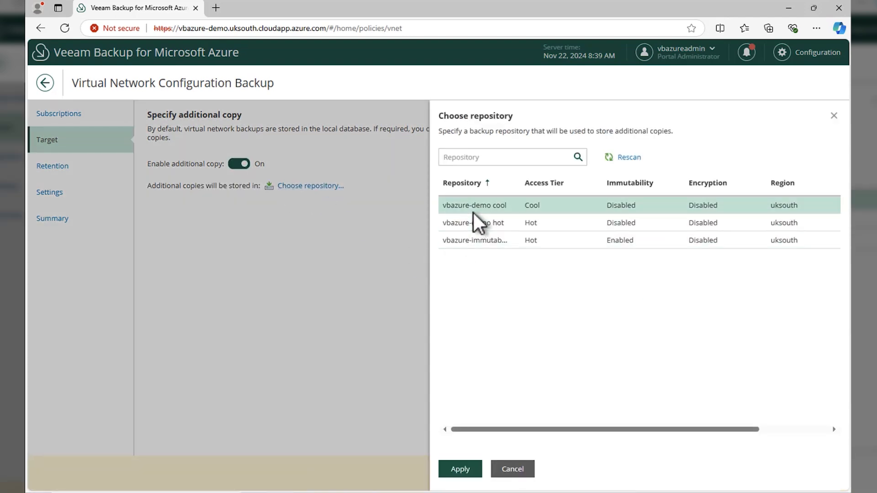
left_click(469, 470)
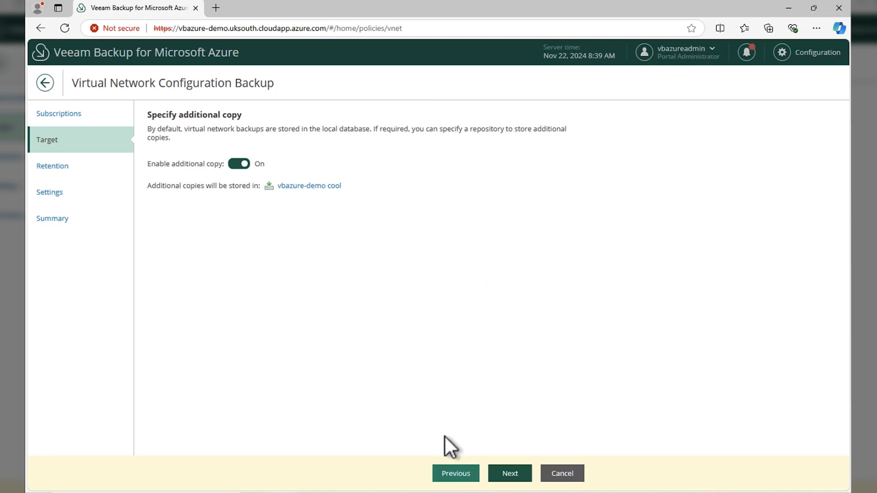
- Keep the default retention of 1 Hour and 1 Month and notification settings, and finish the policy wizard
left_click(511, 475)
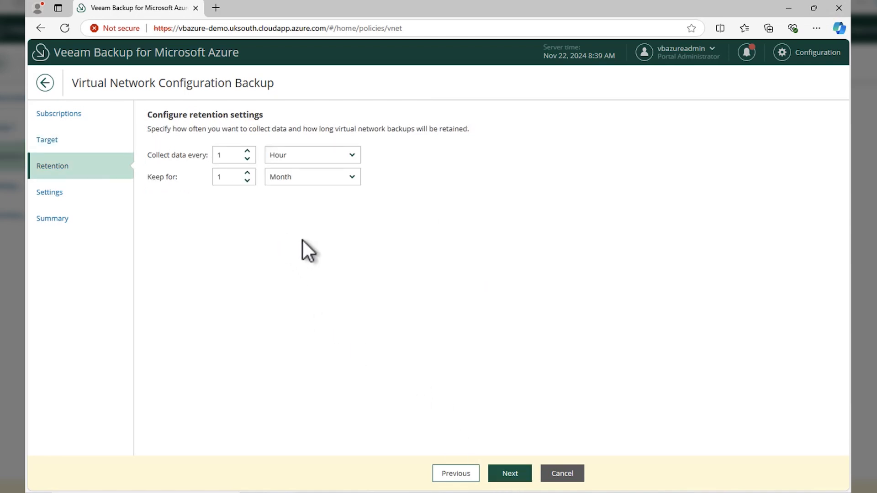
left_click(506, 475)
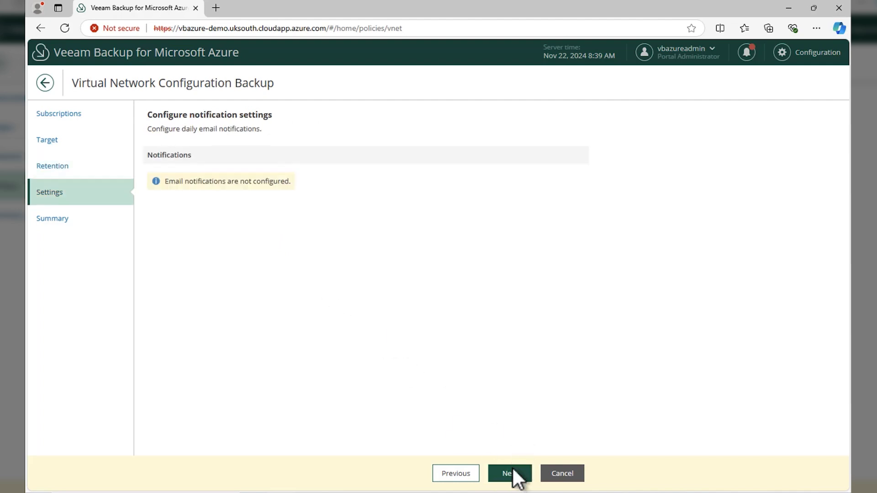
left_click(513, 472)
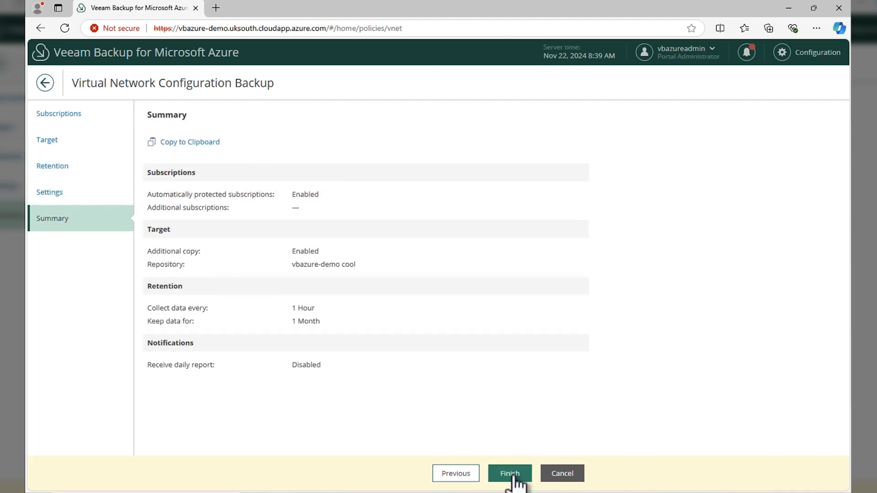
left_click(512, 475)
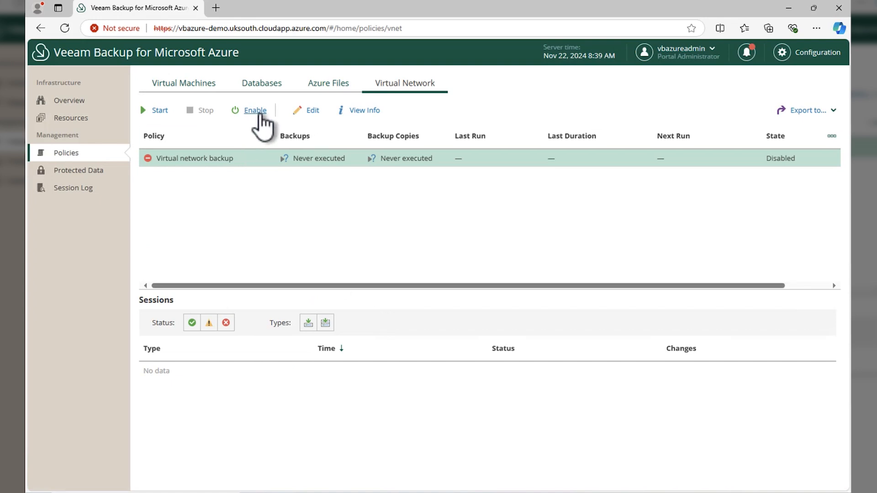
- Enable the Virtual network backup policy and start it
left_click(257, 111)
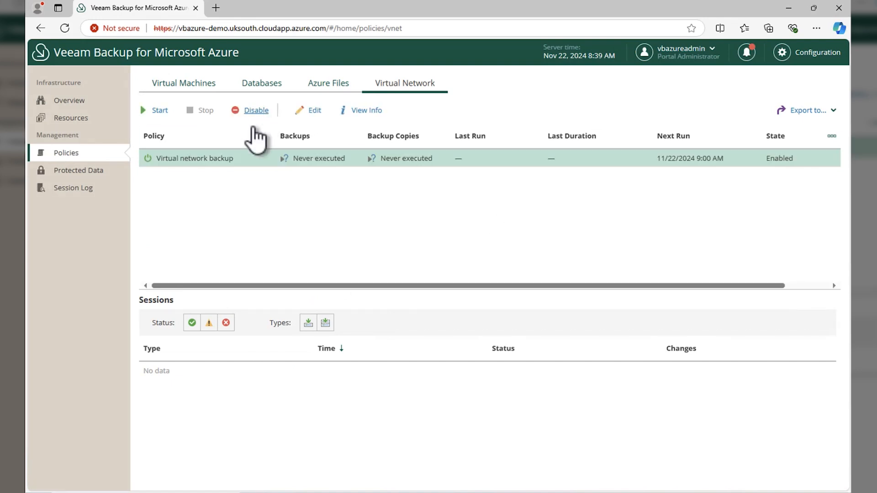
left_click(159, 111)
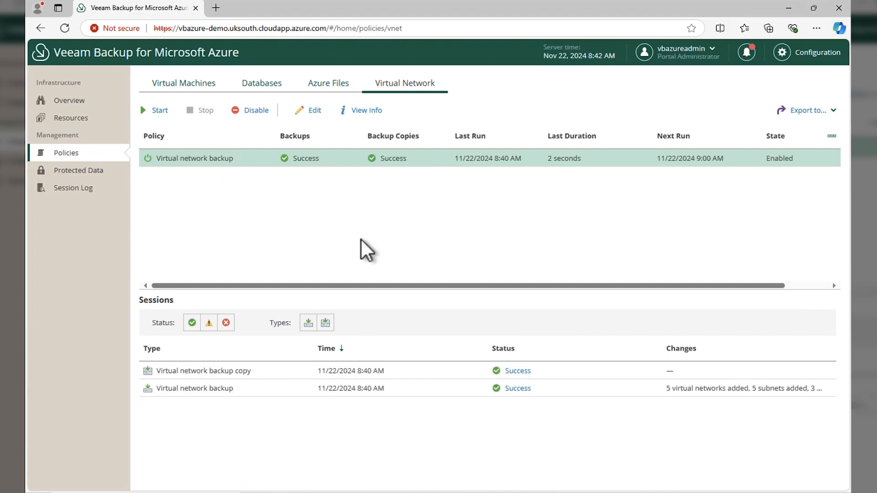
- Switch to the Azure portal and open the Virtual networks service via search for "virtual"
key("ctrl+Left")
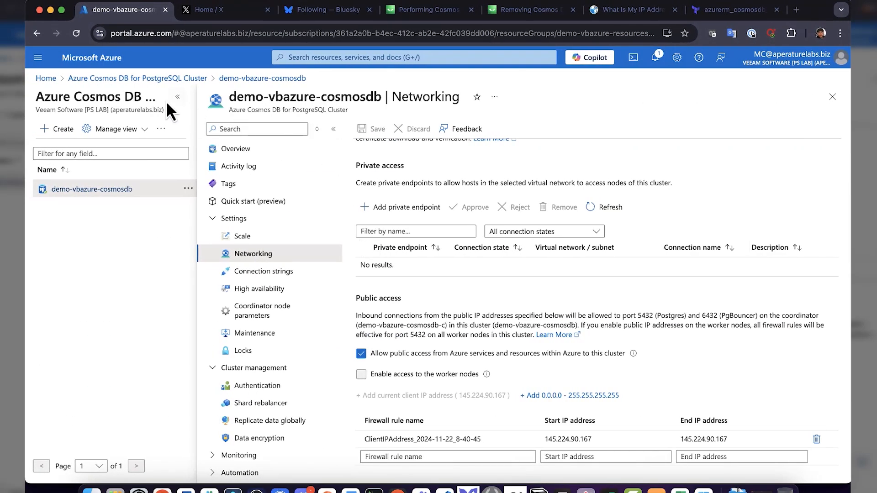
left_click(48, 78)
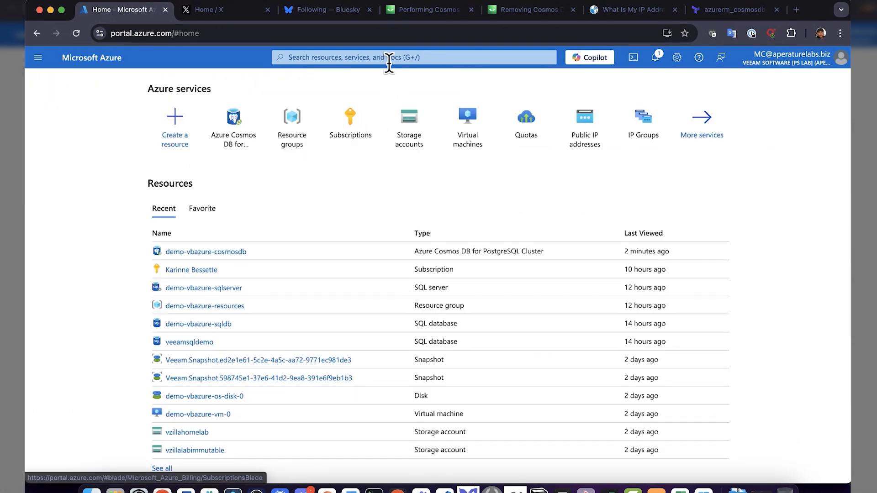
left_click(389, 58)
type("virtual")
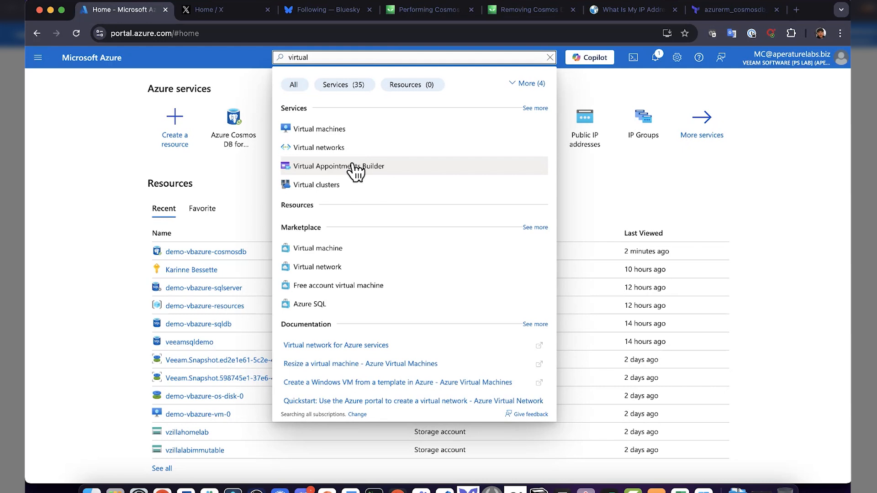
left_click(341, 151)
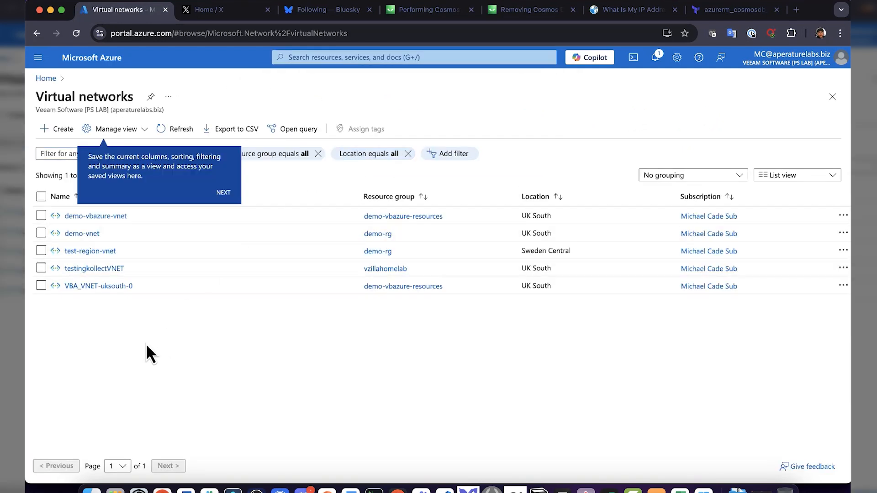
- Delete the test-region-vnet virtual network and refresh the virtual networks list
left_click(42, 250)
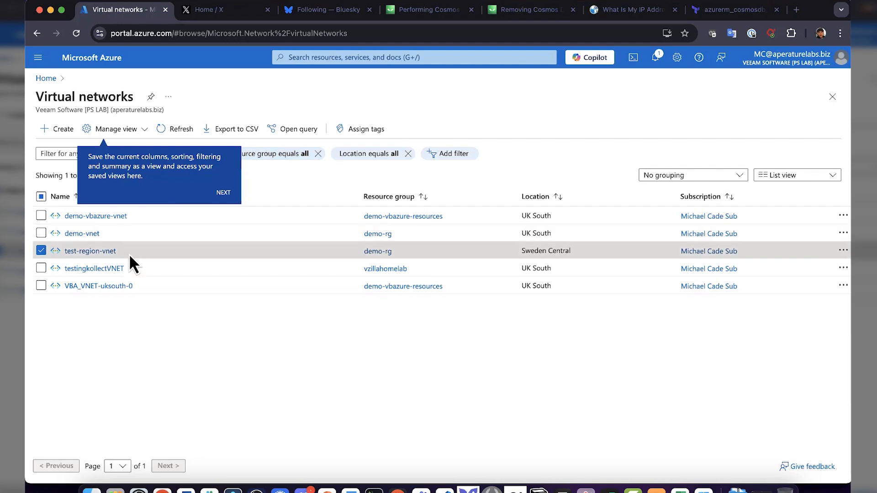
left_click(100, 252)
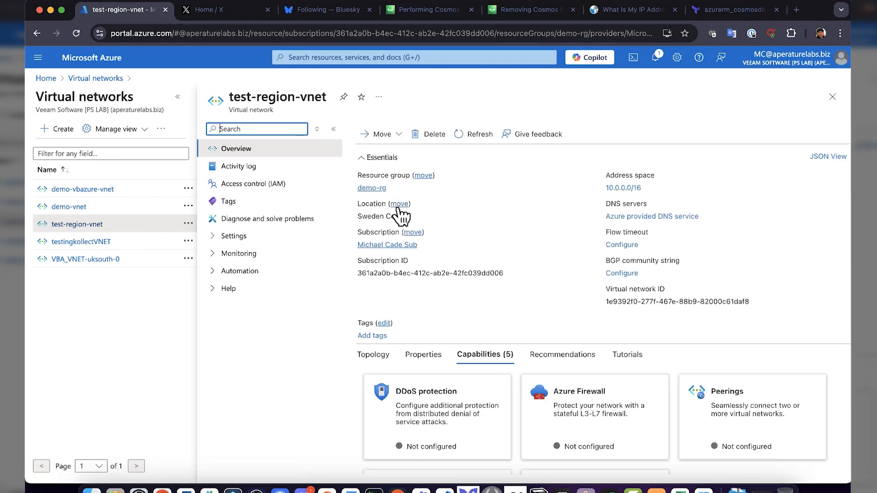
left_click(433, 134)
left_click(607, 328)
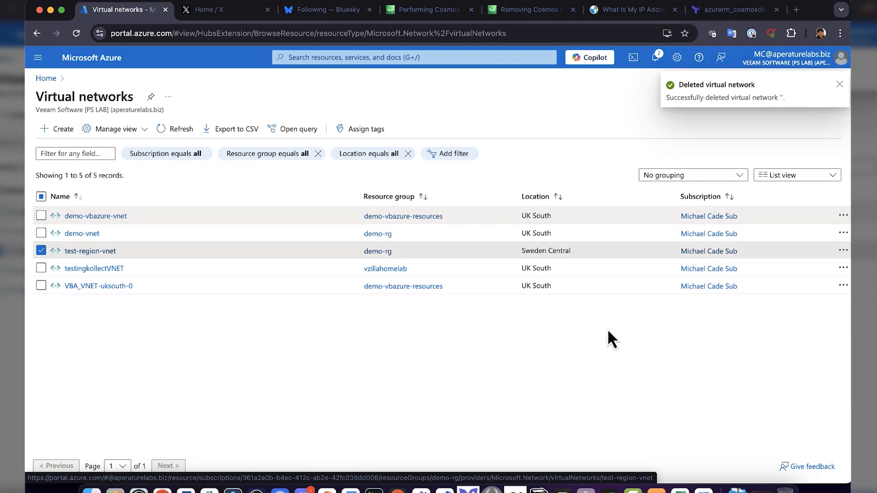
left_click(180, 129)
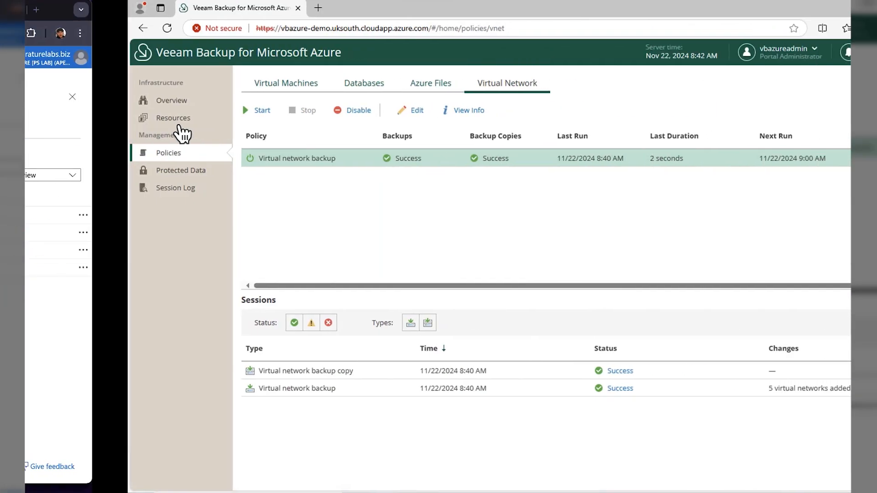
- In Veeam's protected virtual network data, compare the Sweden Central backup attributes with production, then close the comparison
left_click(91, 172)
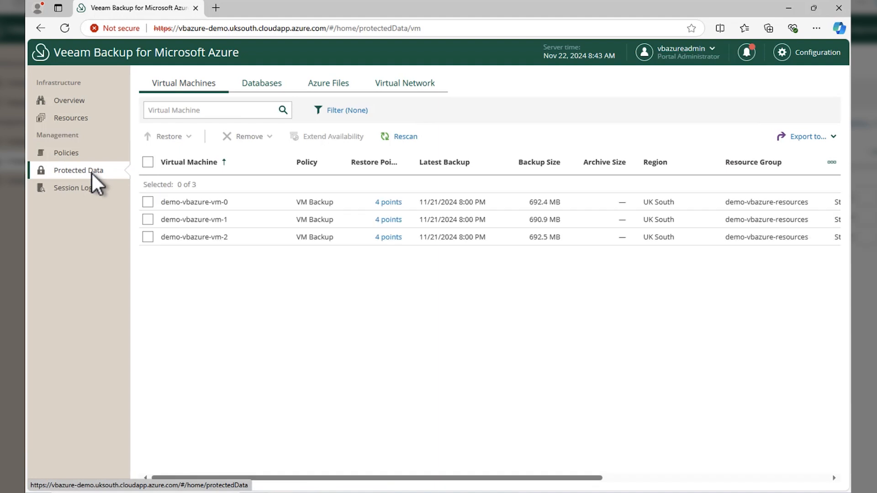
left_click(378, 83)
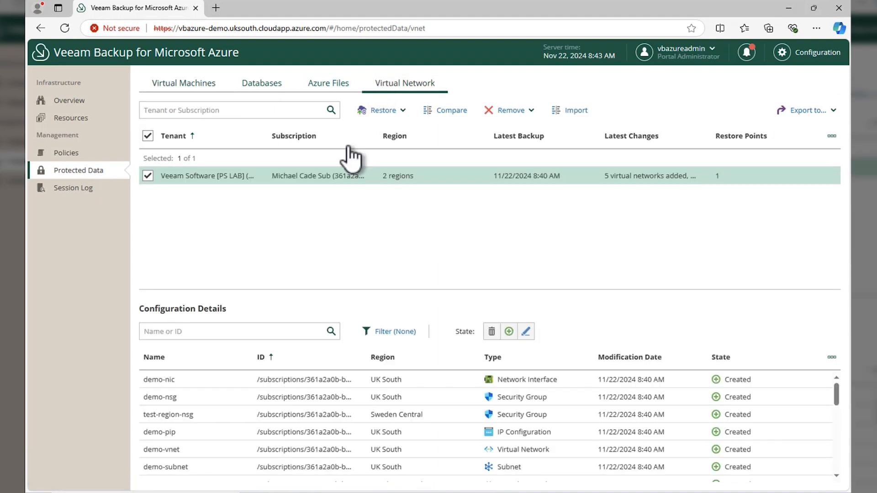
left_click(450, 110)
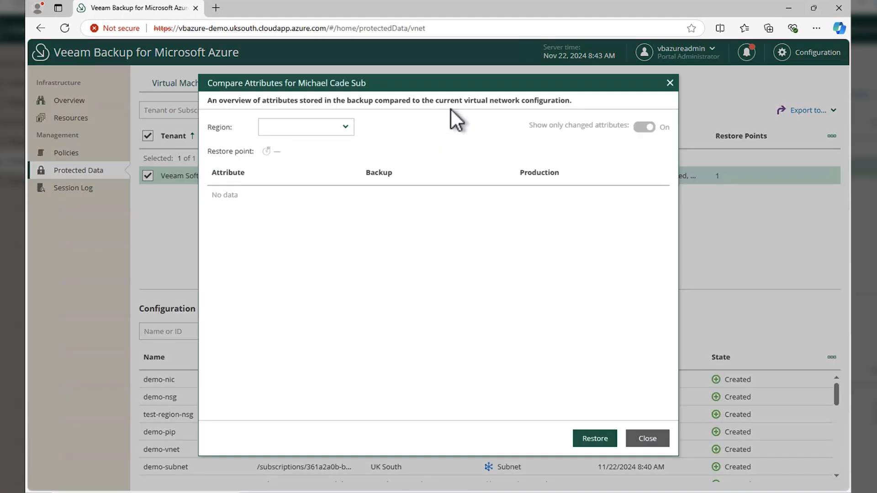
left_click(343, 129)
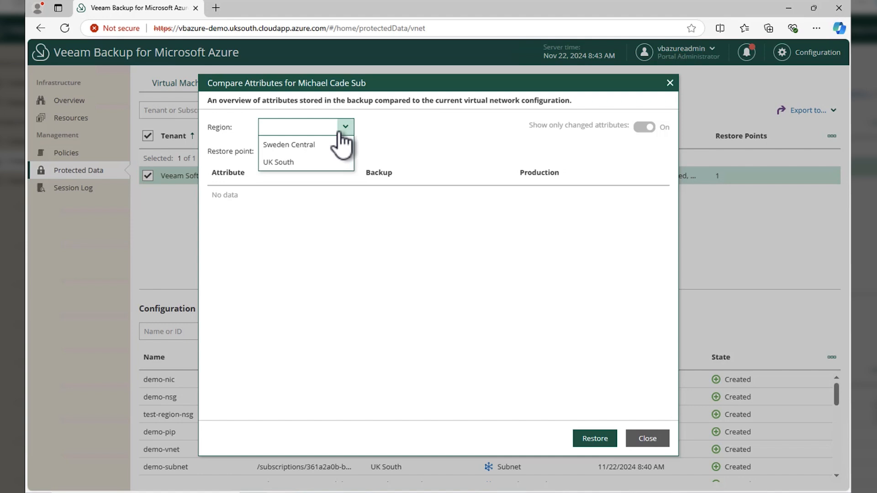
left_click(319, 147)
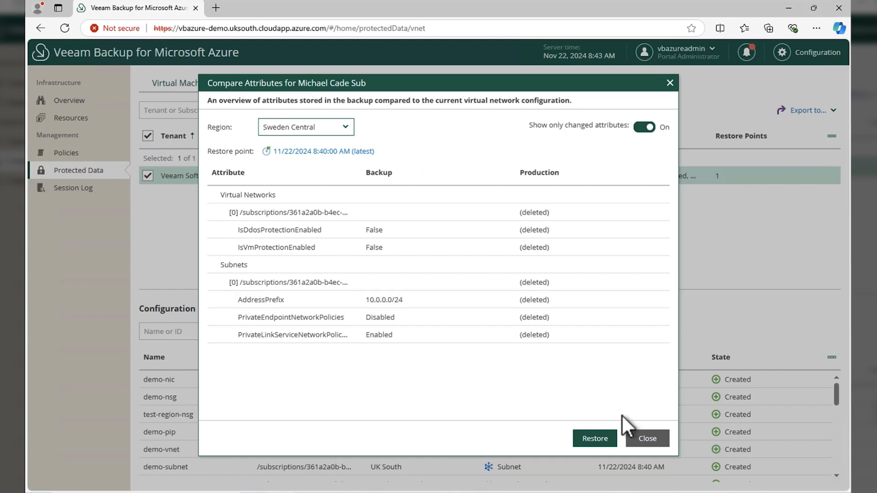
left_click(657, 443)
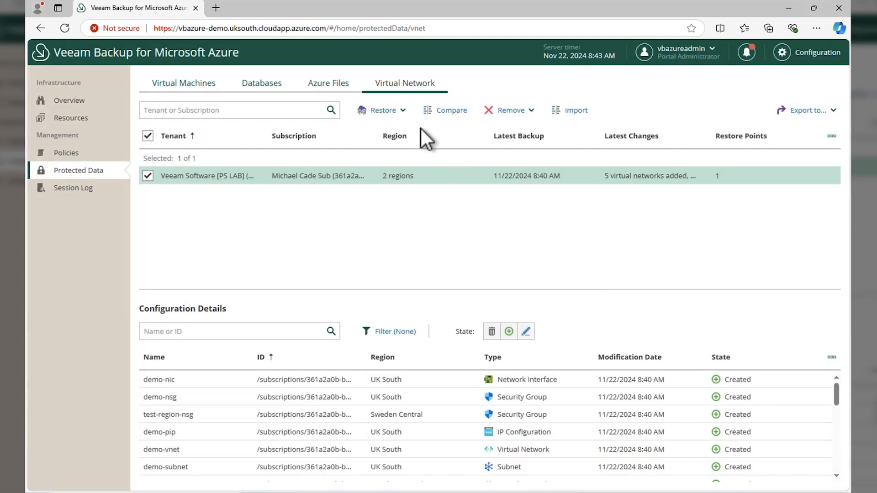
- Start a virtual network restore for Sweden Central at the latest restore point and open the restore list for editing
left_click(399, 111)
left_click(397, 145)
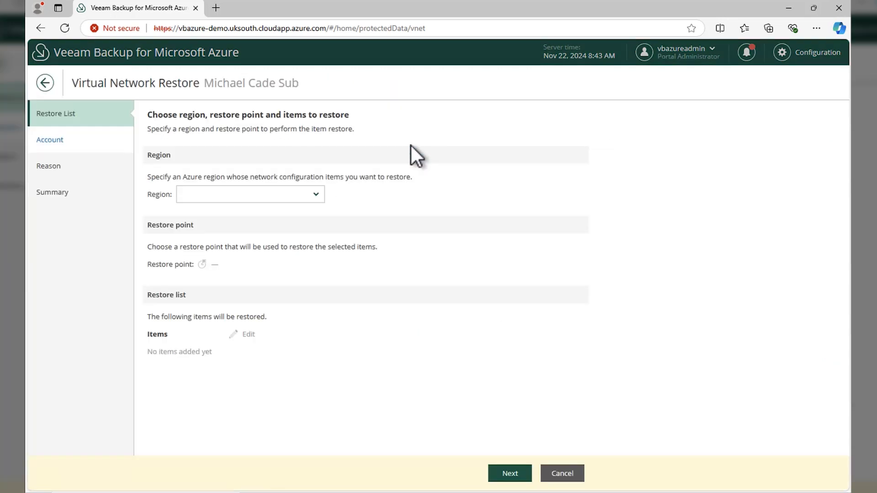
left_click(310, 198)
left_click(280, 210)
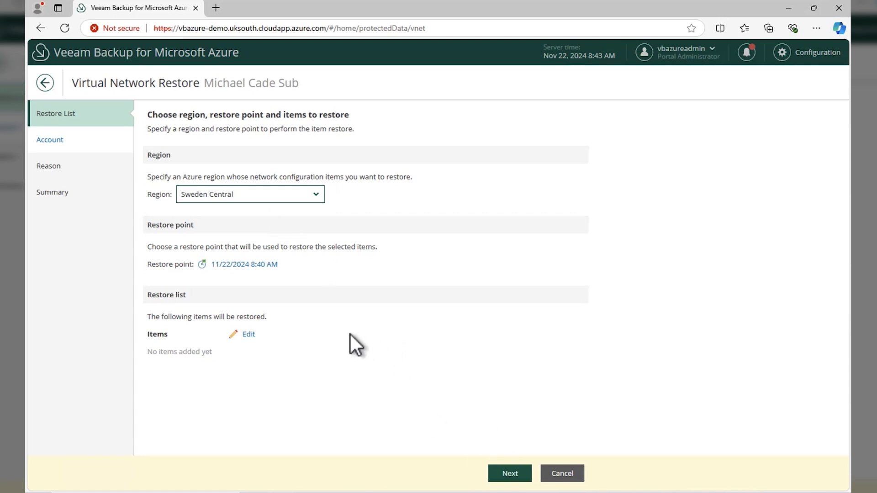
left_click(249, 334)
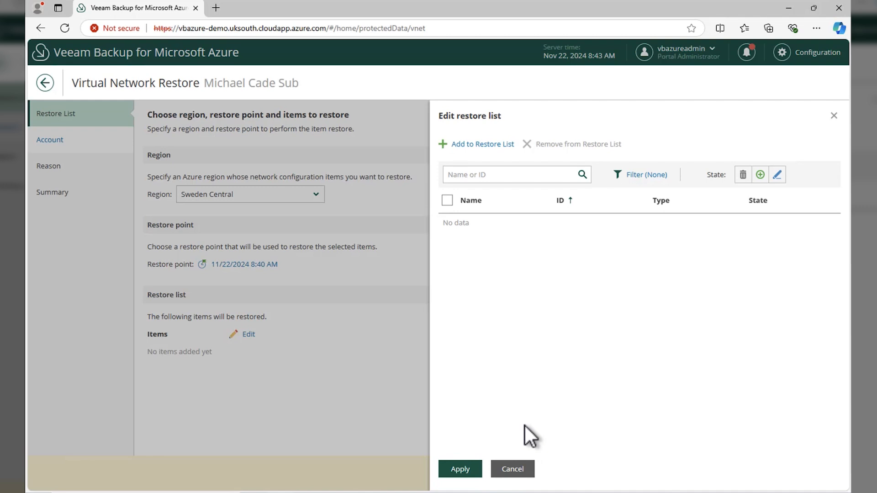
- Add the test-region-nsg, test-region-vnet and default subnet items to the restore list and apply it
left_click(489, 145)
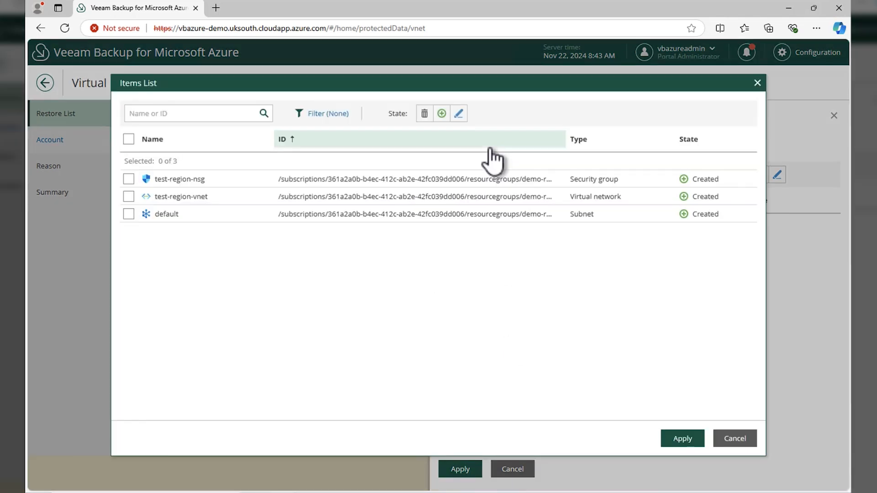
left_click(128, 139)
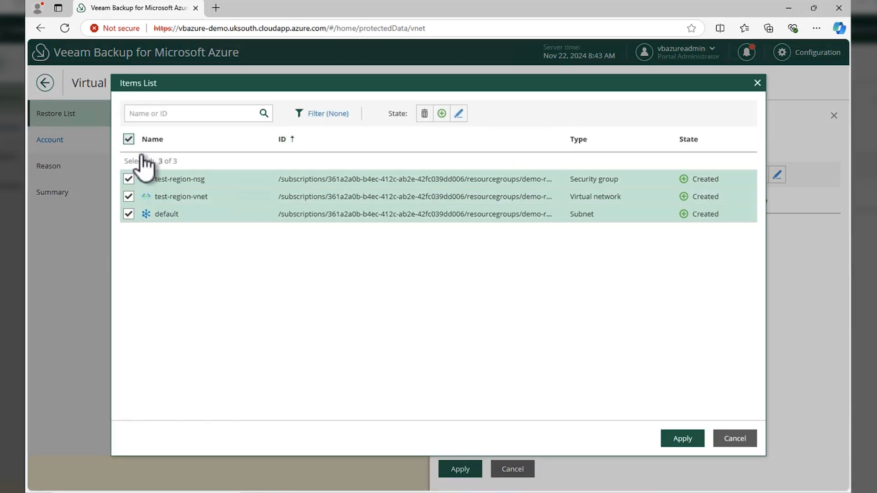
left_click(677, 439)
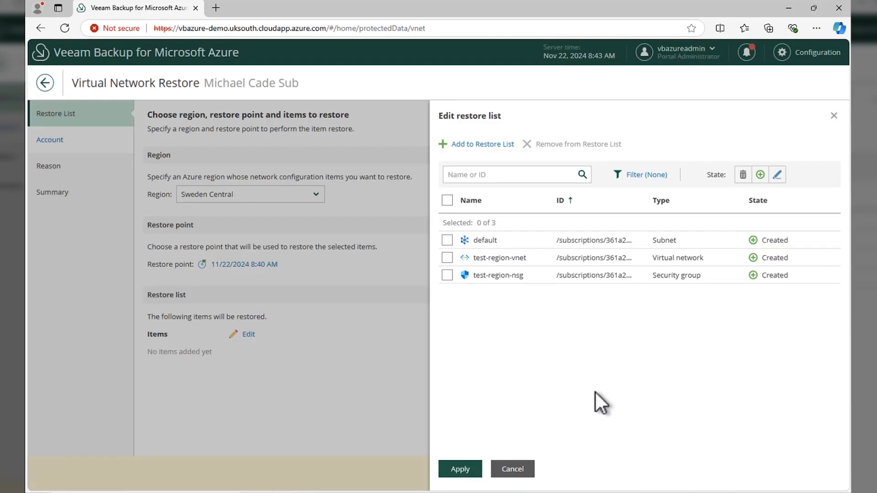
left_click(447, 201)
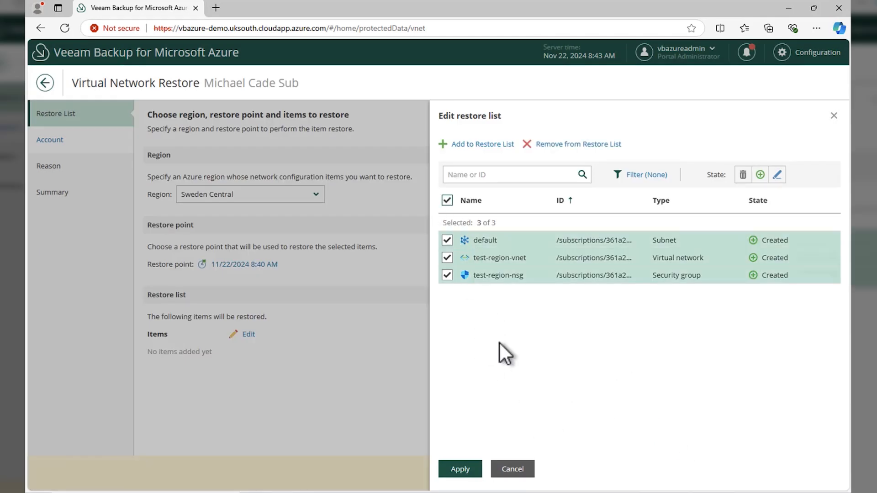
left_click(473, 469)
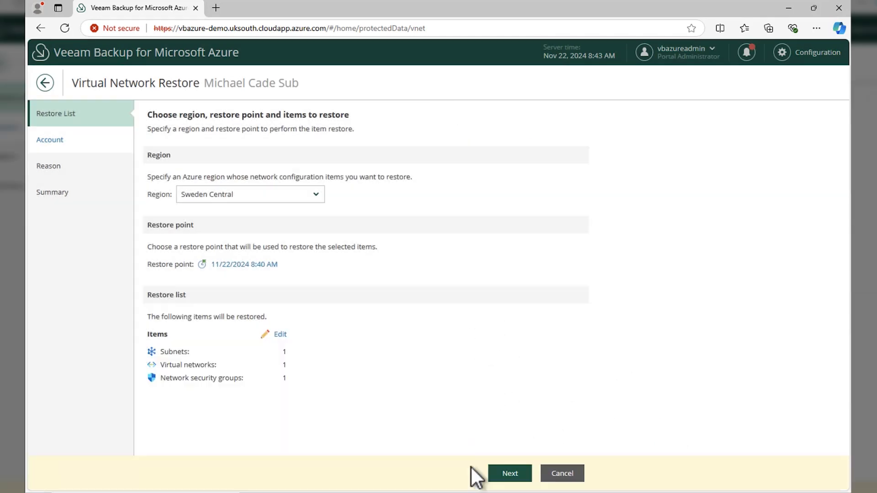
- Proceed to the account page and choose the Default service account for the restore
left_click(513, 475)
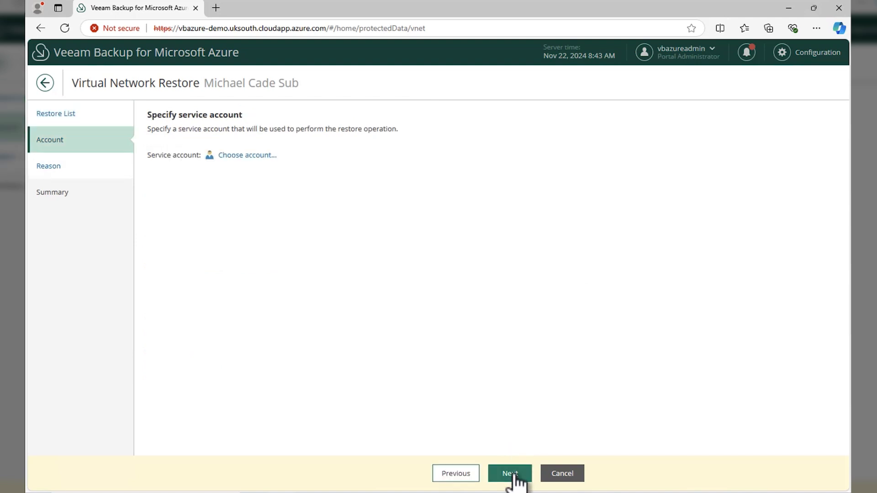
left_click(257, 156)
left_click(480, 220)
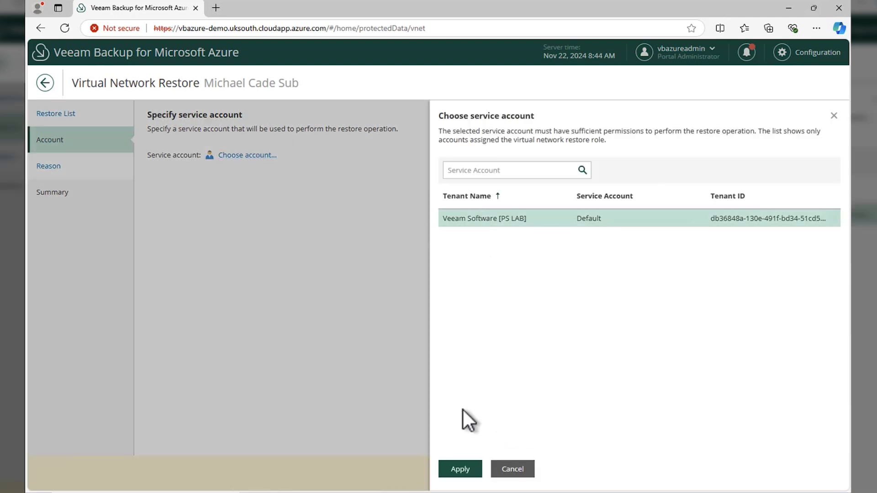
left_click(459, 469)
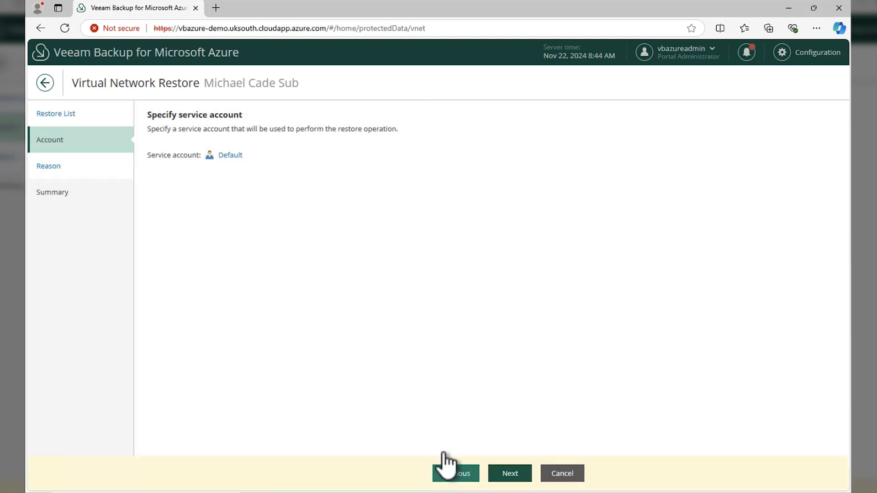
- Skip the restore reason, continue to the summary and start the virtual network restore
left_click(512, 475)
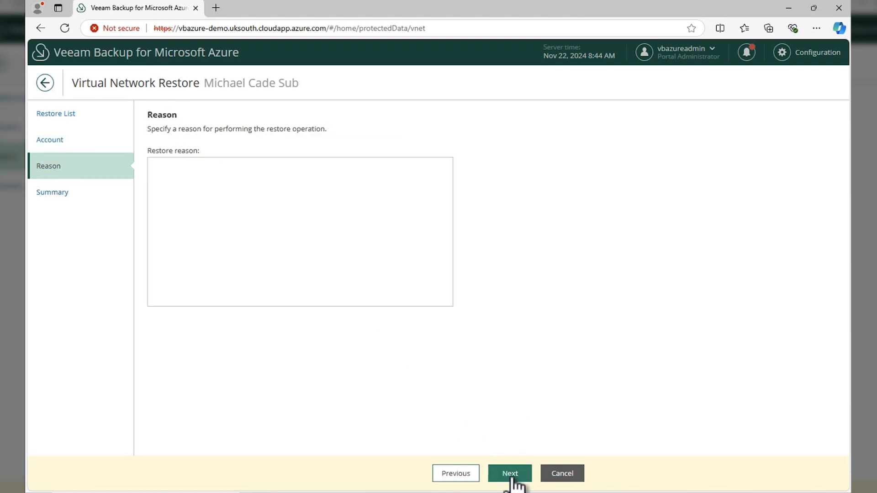
left_click(512, 475)
left_click(510, 473)
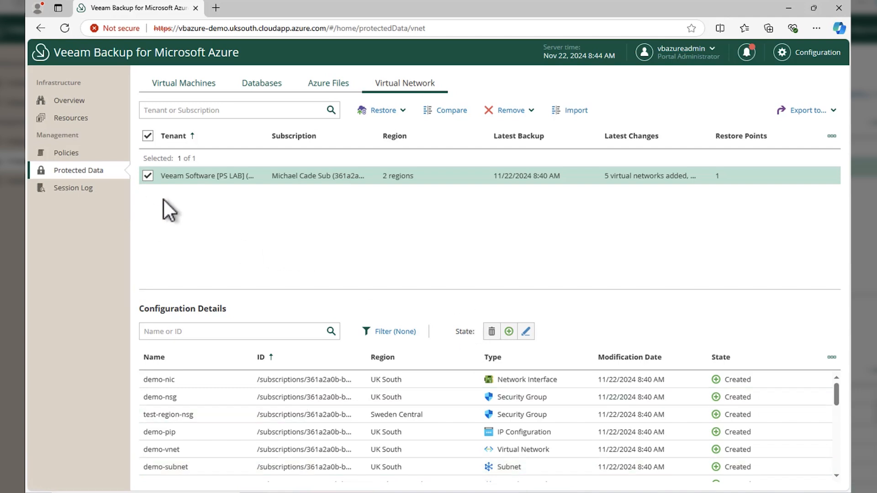
- Switch to the Azure portal and refresh the virtual networks list
key("ctrl+Left")
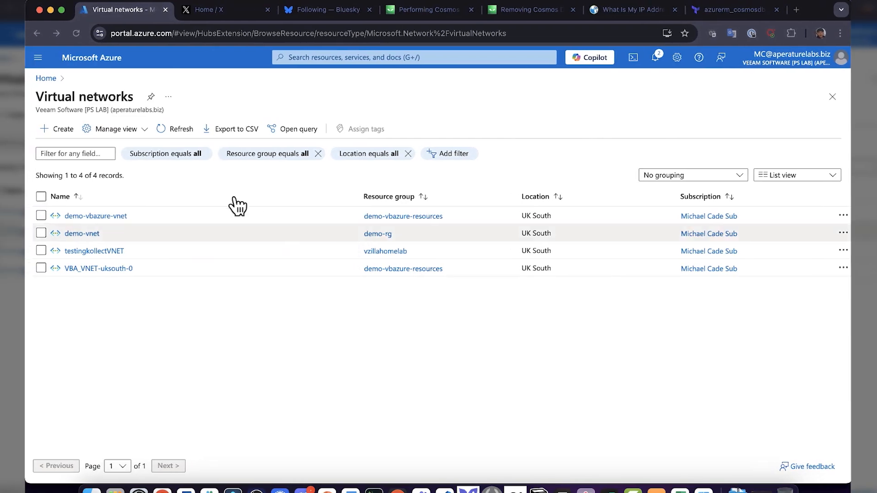
left_click(179, 130)
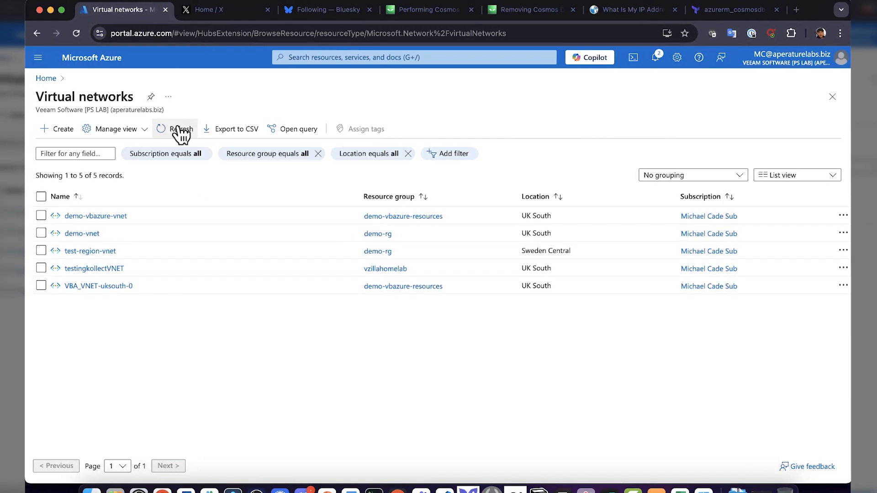